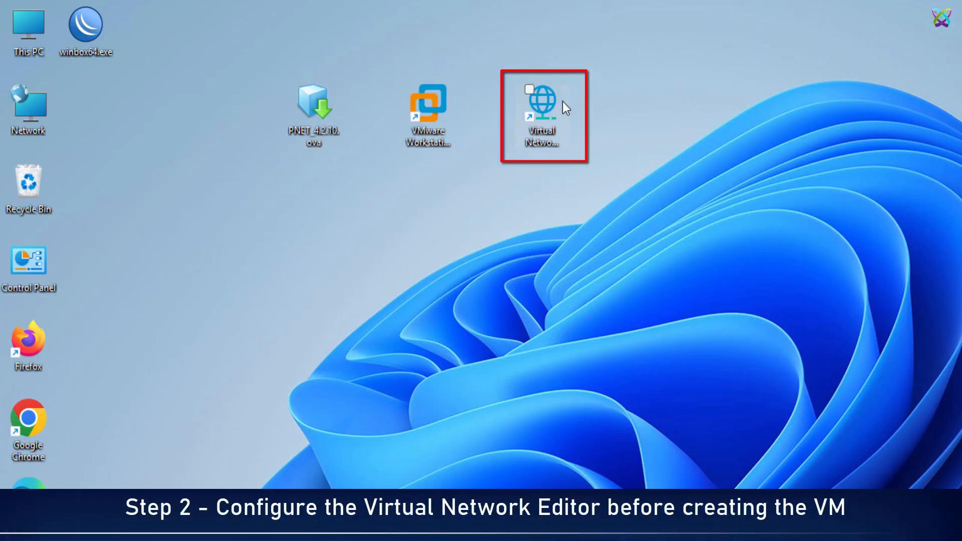
# Run the Virtual Network Editor as administrator, check the settings of VMnet1 and VMnet8, and close it.
pyautogui.rightClick(563, 102)
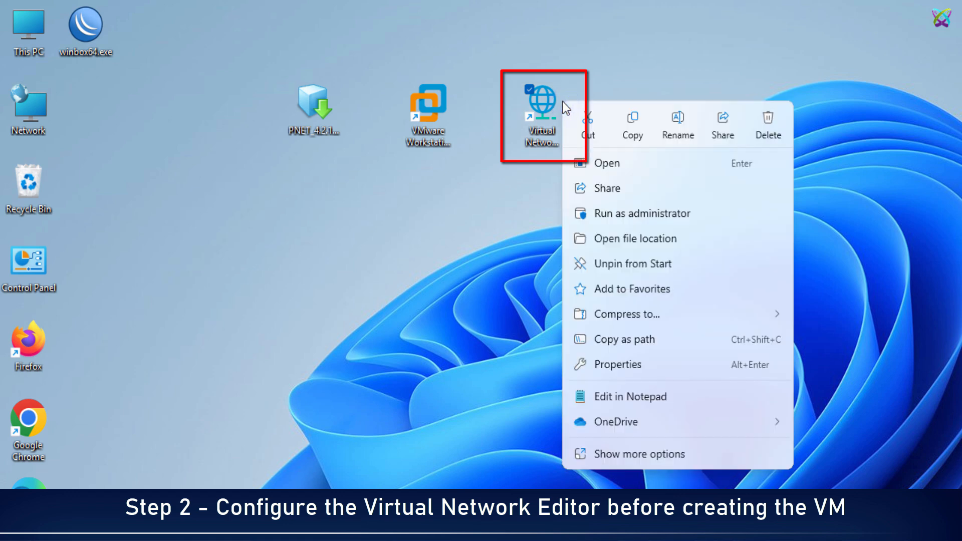
pyautogui.click(636, 215)
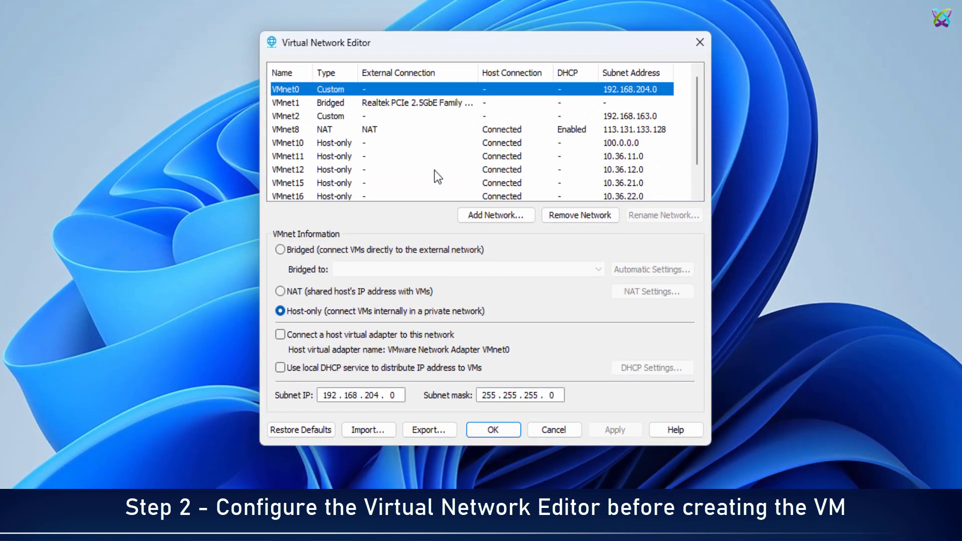
pyautogui.click(335, 107)
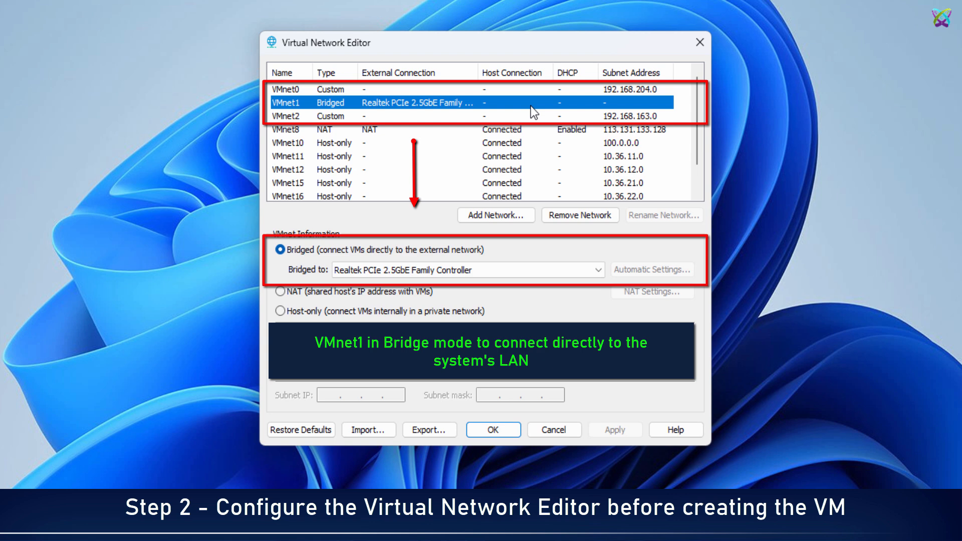
pyautogui.click(348, 130)
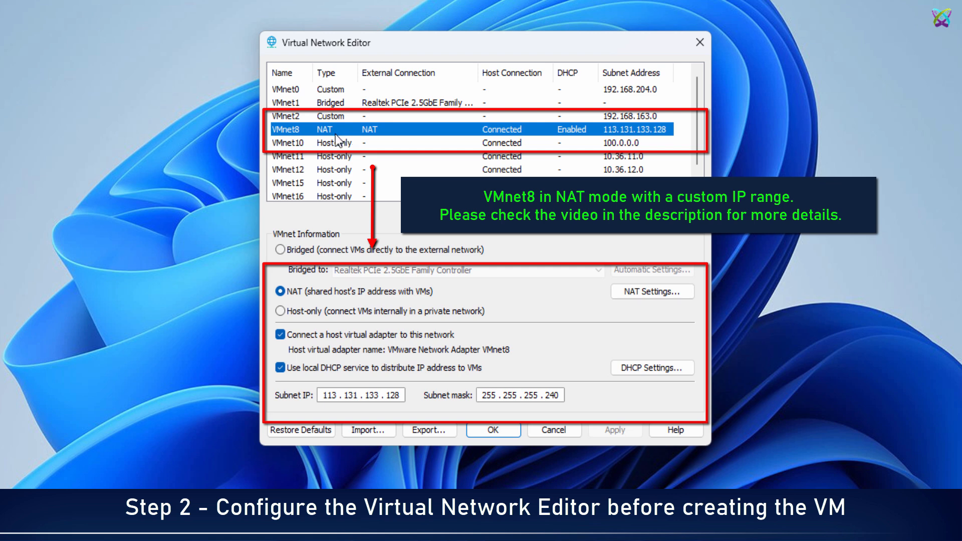
pyautogui.click(700, 43)
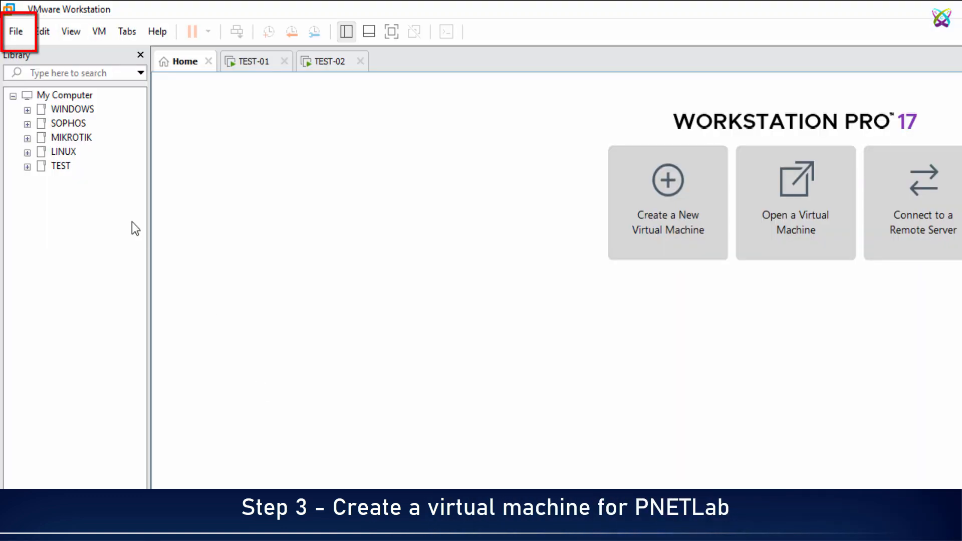
# Import PNET_4.2.10.ova from the Desktop into VMware Workstation as a new virtual machine named PNETLAB.
pyautogui.click(19, 33)
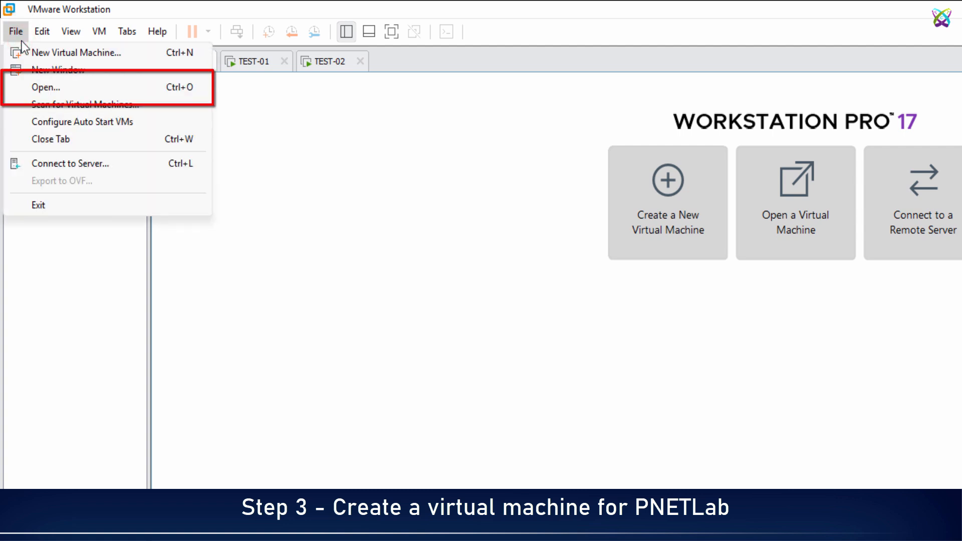
pyautogui.click(63, 86)
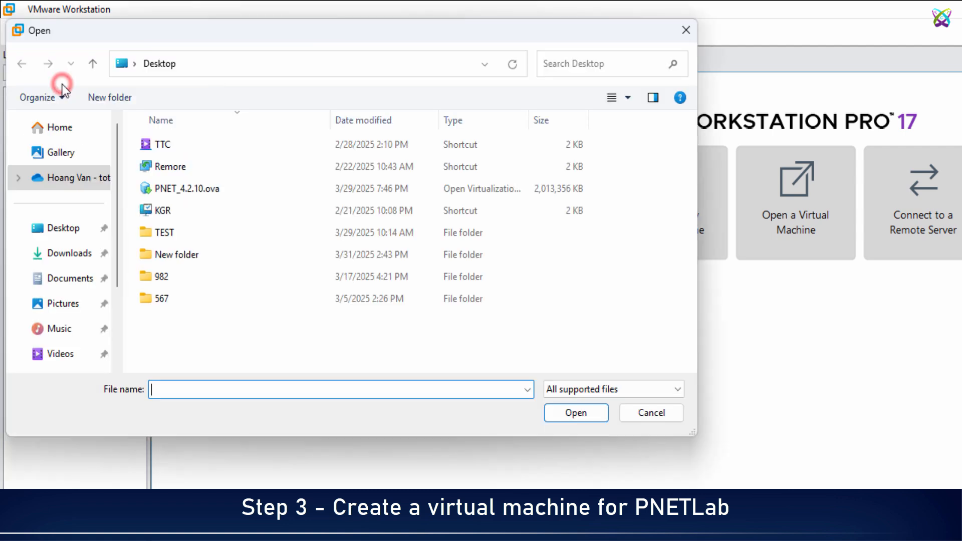
pyautogui.click(230, 189)
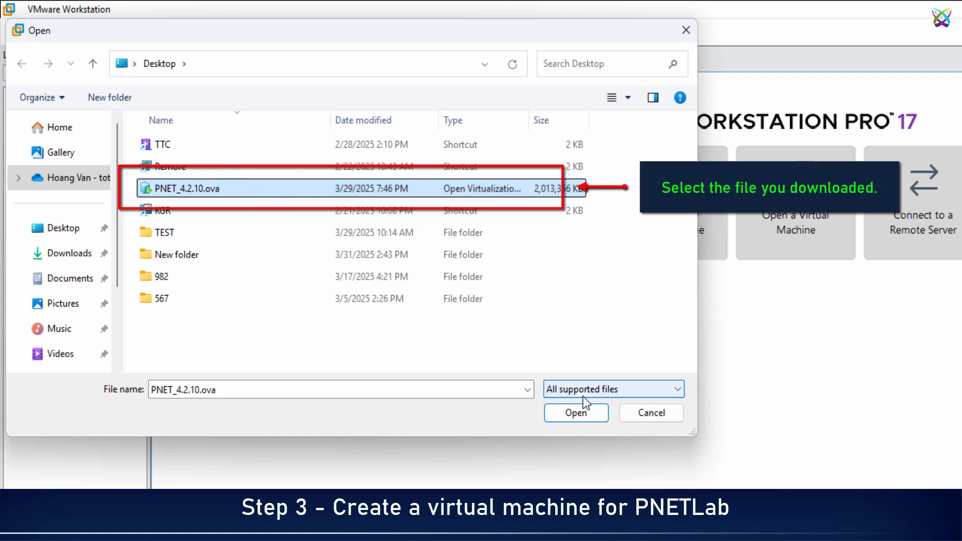
pyautogui.click(580, 414)
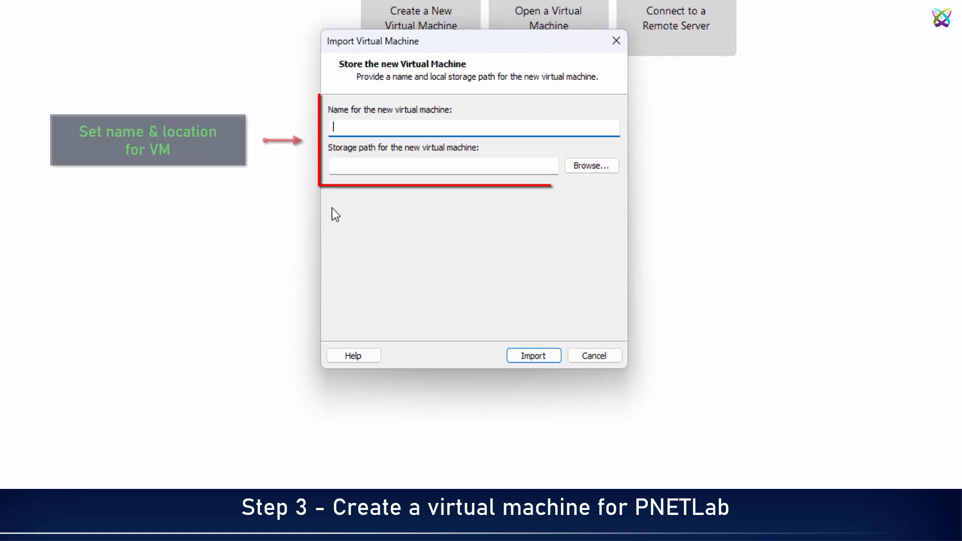
pyautogui.write('P')
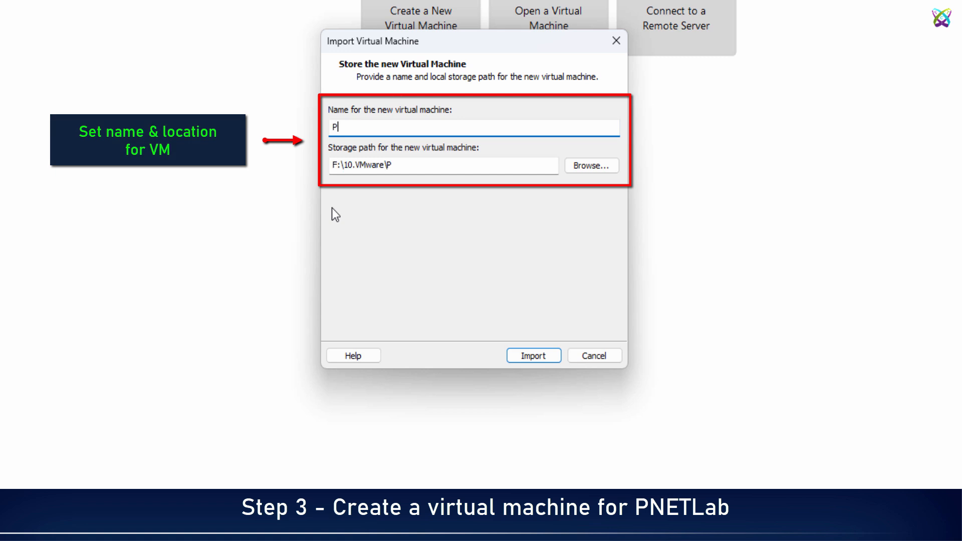
pyautogui.write('NETLAB')
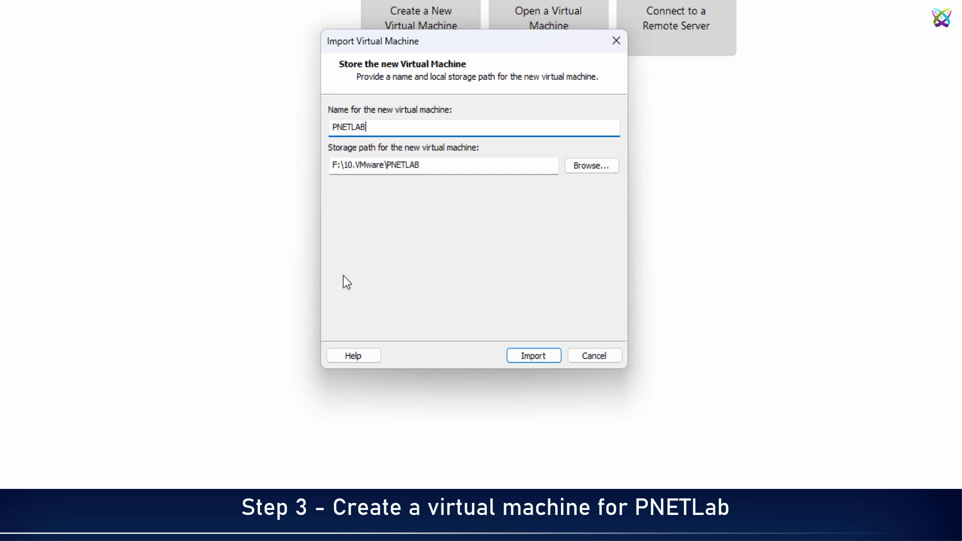
pyautogui.click(552, 350)
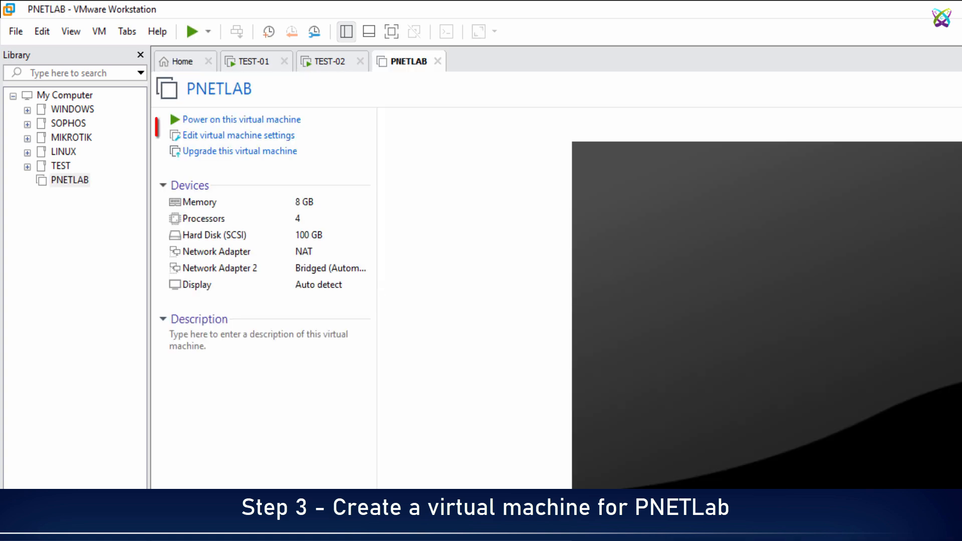
# Enable Virtualize Intel VT-x/EPT or AMD-V/RVI for the processors in the PNETLAB virtual machine's settings.
pyautogui.click(274, 136)
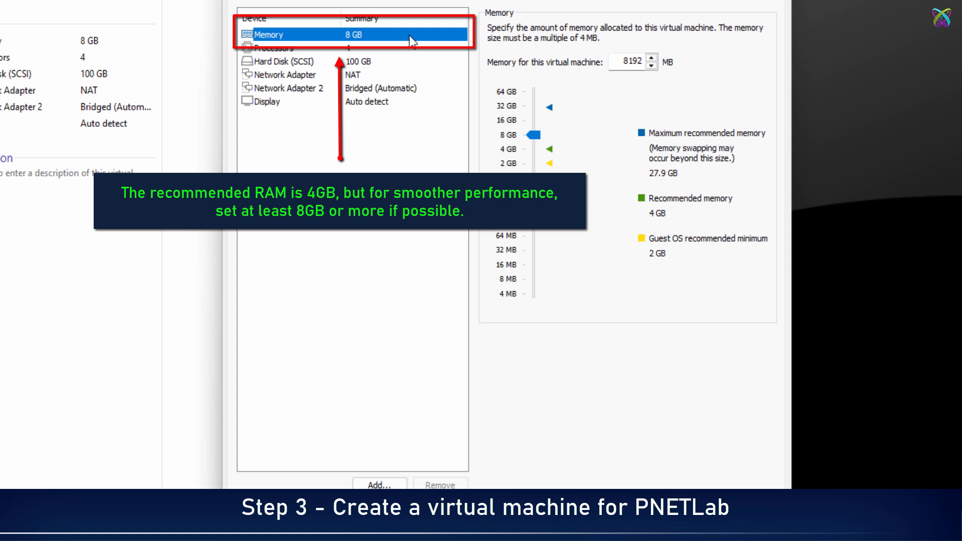
pyautogui.click(280, 51)
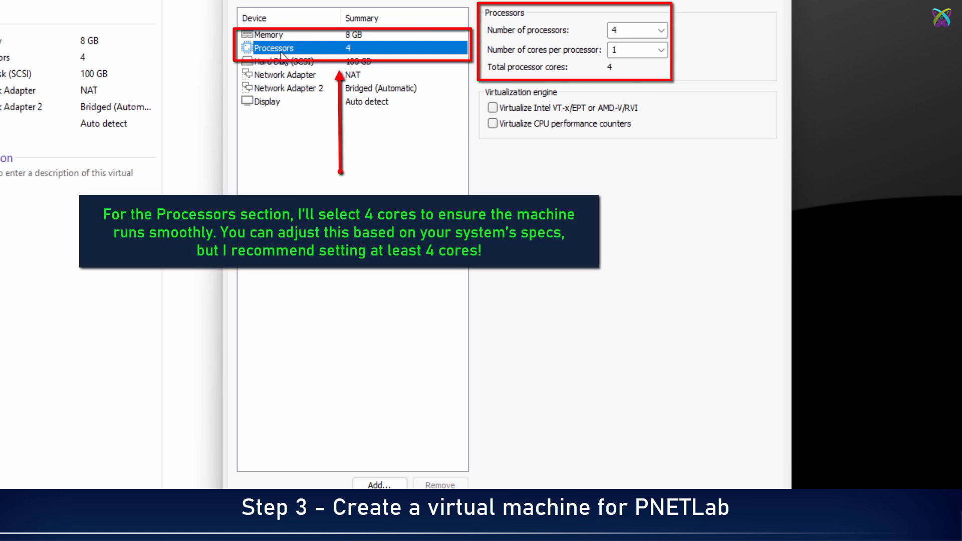
pyautogui.click(492, 108)
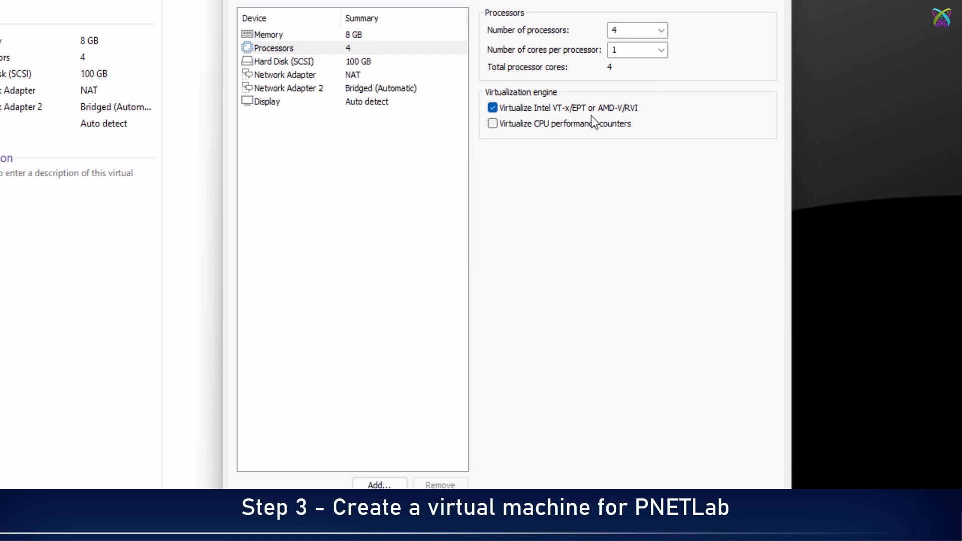
# Connect the first network adapter to the custom virtual network VMnet1 (Bridged).
pyautogui.click(276, 75)
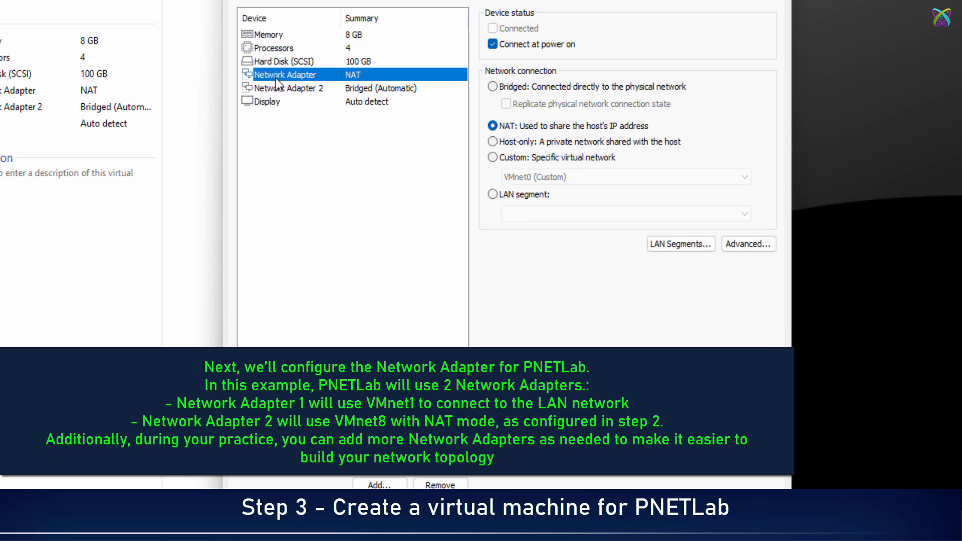
pyautogui.click(522, 158)
pyautogui.click(570, 177)
pyautogui.click(572, 198)
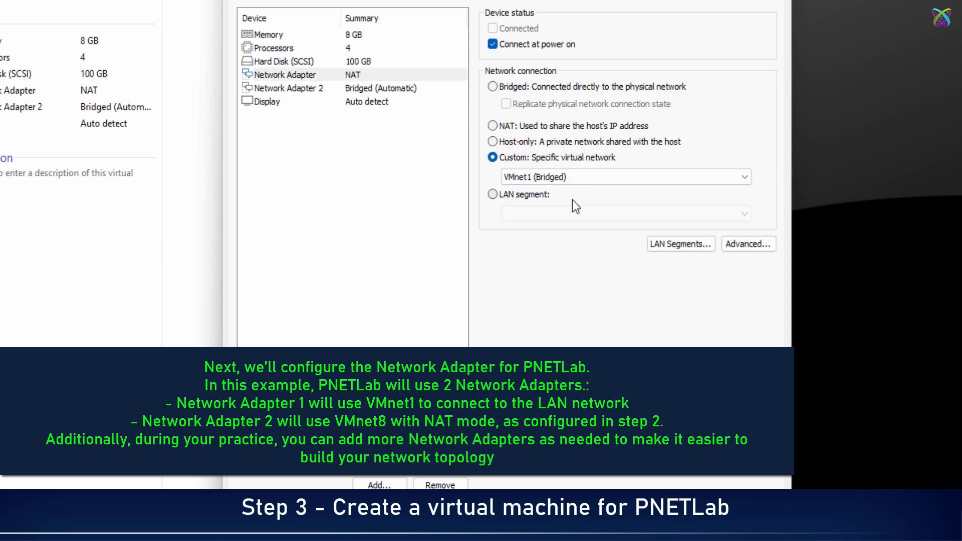
# Connect Network Adapter 2 to the custom virtual network VMnet8 (NAT) and save the virtual machine settings.
pyautogui.click(283, 88)
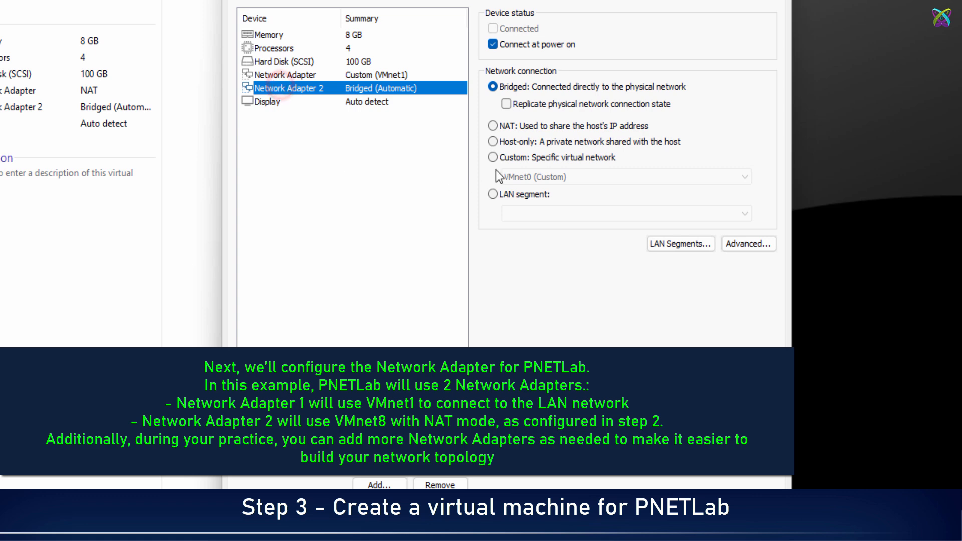
pyautogui.click(518, 157)
pyautogui.click(538, 178)
pyautogui.click(548, 219)
pyautogui.click(357, 103)
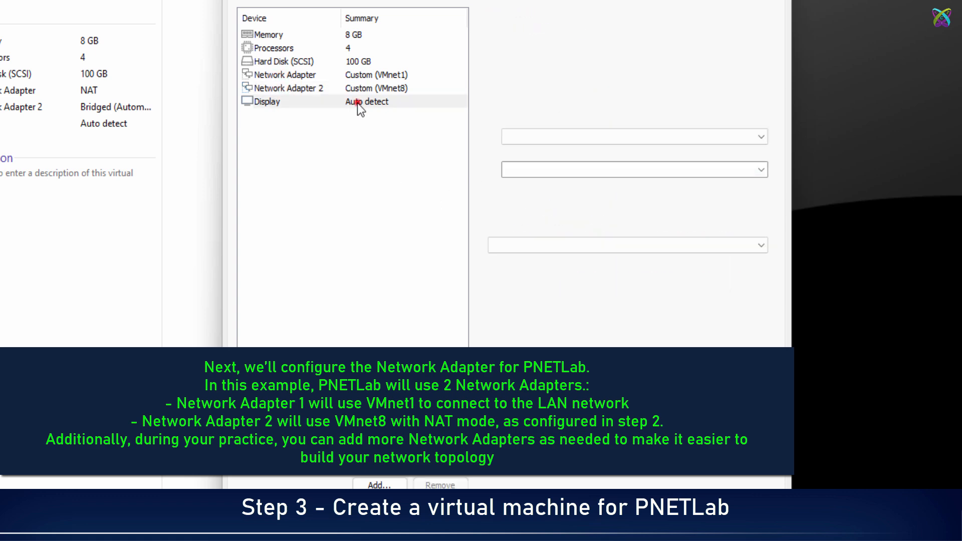
pyautogui.click(374, 75)
pyautogui.click(378, 88)
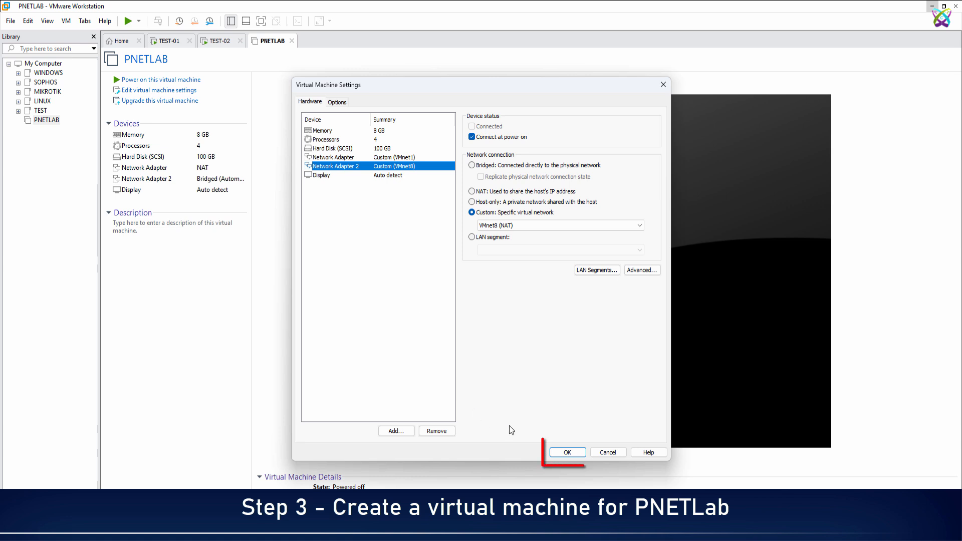
pyautogui.click(570, 451)
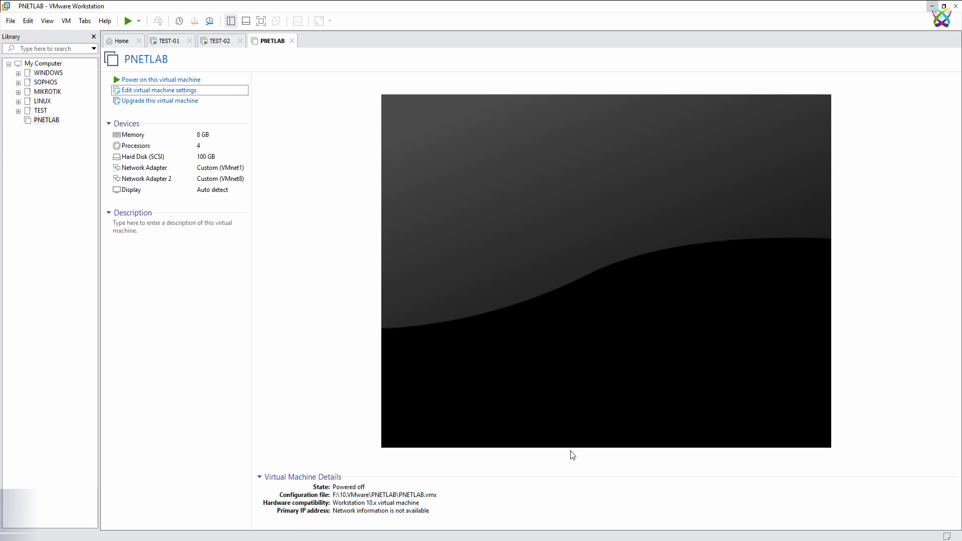
# Power on the PNETLAB virtual machine and bring up a fresh login prompt in its console.
pyautogui.click(185, 82)
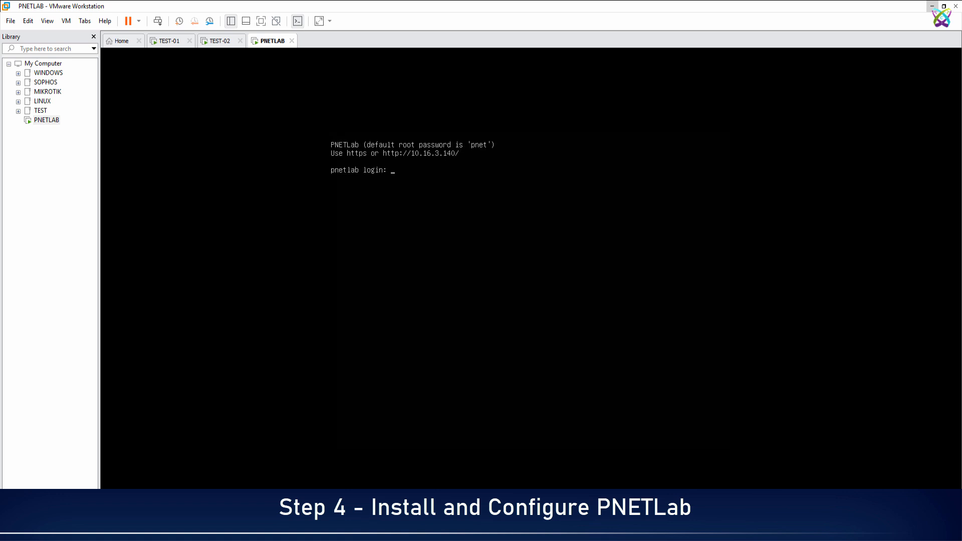
pyautogui.click(449, 203)
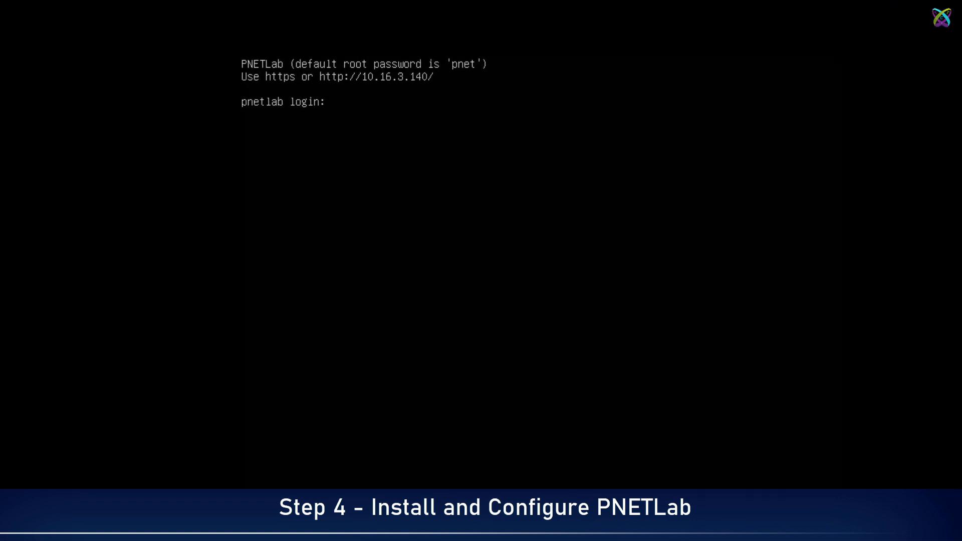
pyautogui.press('Return')
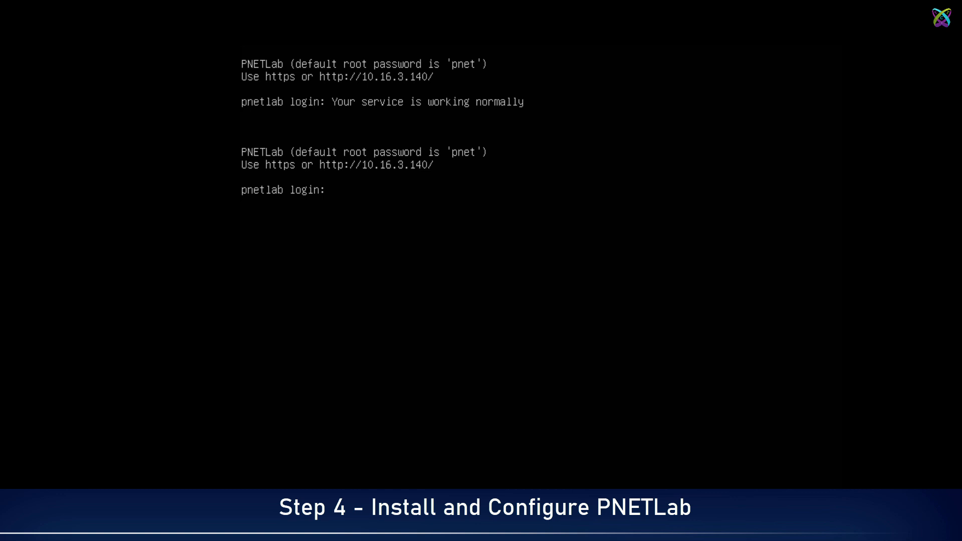
# Log in as root with the account password, then enter and repeat the root password in PNETLab Setup.
pyautogui.write('root')
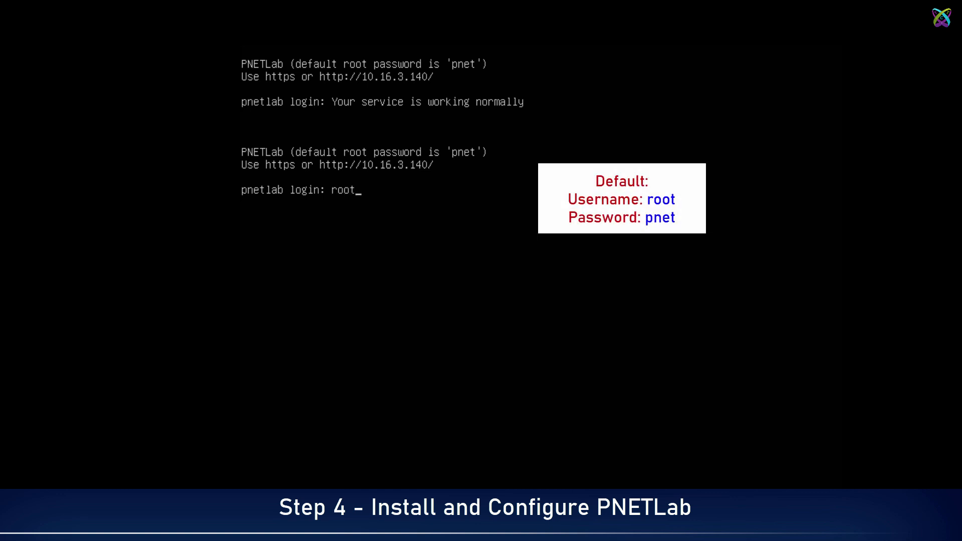
pyautogui.press('Return')
pyautogui.press('Return')
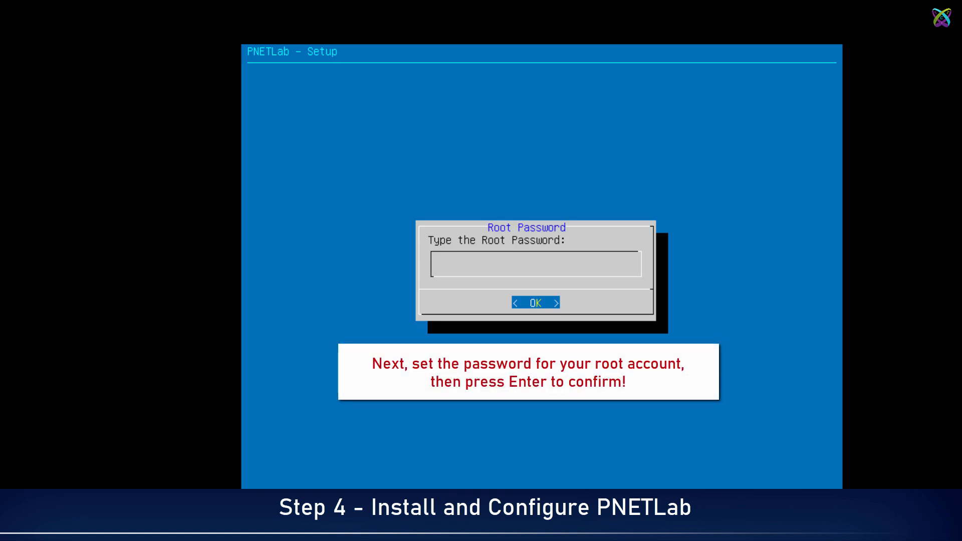
pyautogui.press('Return')
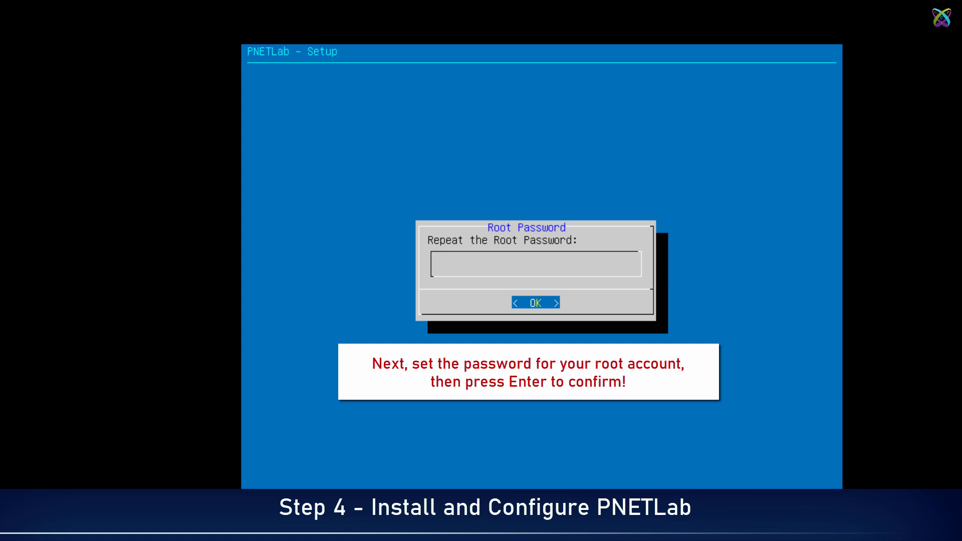
pyautogui.press('Return')
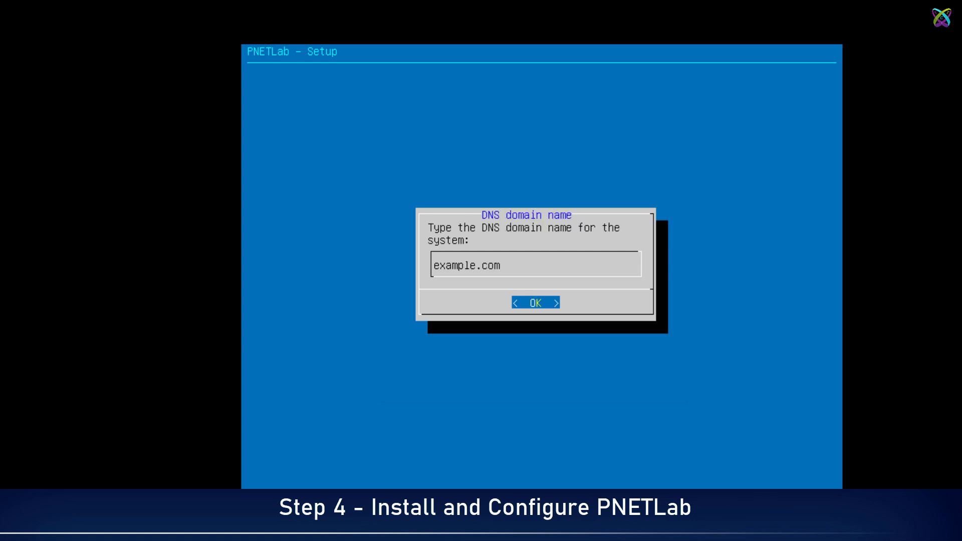
# Replace the system's DNS domain name with totatca.local and confirm it.
pyautogui.press('BackSpace')
pyautogui.press('BackSpace')
pyautogui.press('BackSpace')
pyautogui.press('BackSpace')
pyautogui.press('BackSpace')
pyautogui.press('BackSpace')
pyautogui.press('BackSpace')
pyautogui.press('BackSpace')
pyautogui.press('BackSpace')
pyautogui.press('BackSpace')
pyautogui.press('BackSpace')
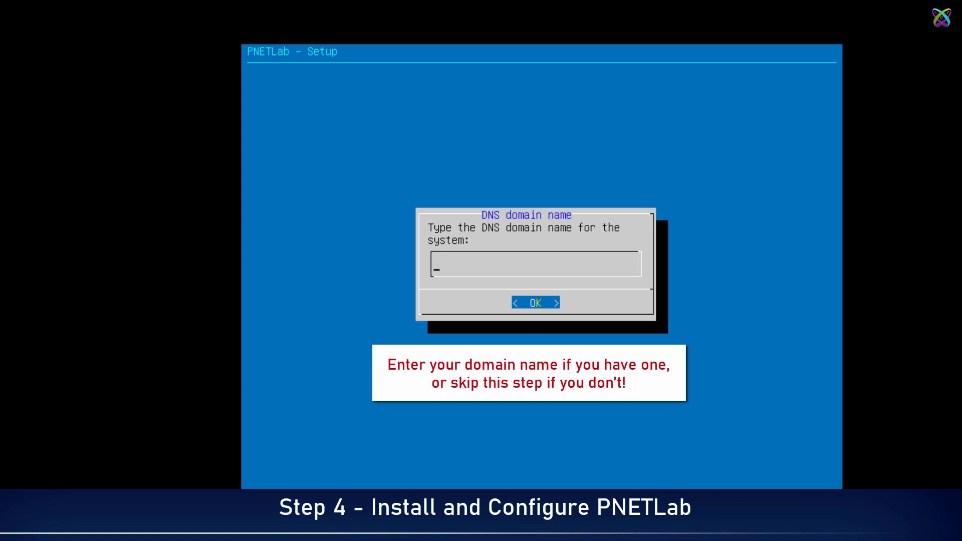
pyautogui.write('totatca.local')
pyautogui.press('Return')
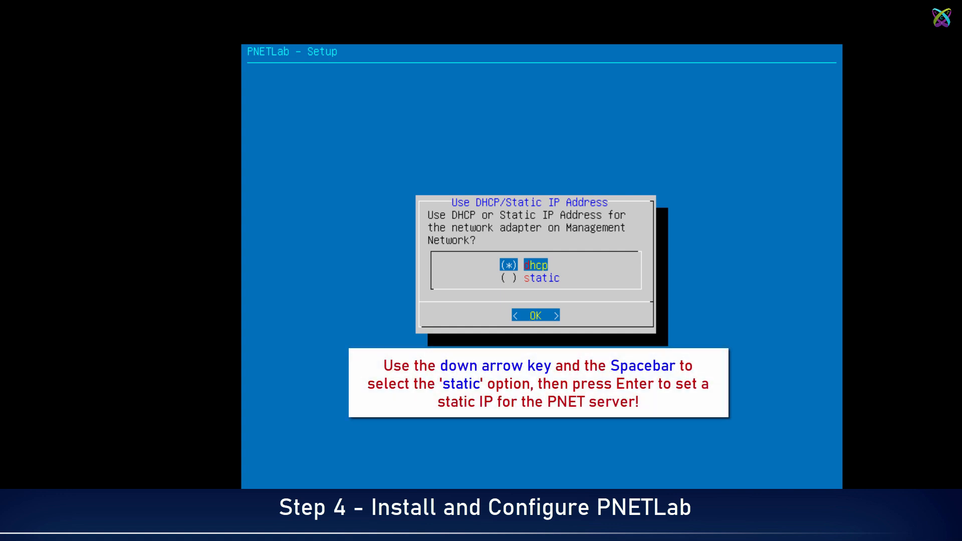
# Choose static addressing for the management network and set its IP address to 10.16.3.100.
pyautogui.press('Down')
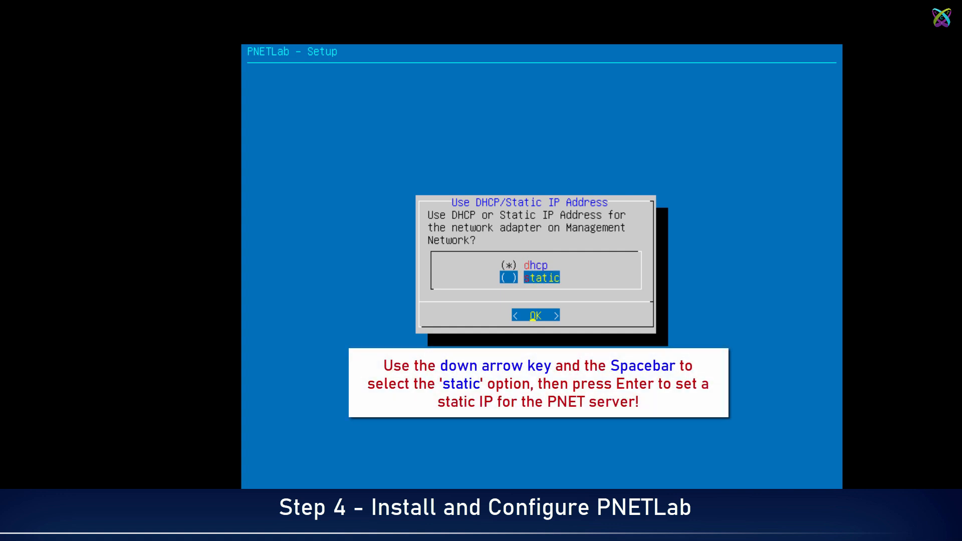
pyautogui.press('space')
pyautogui.press('Return')
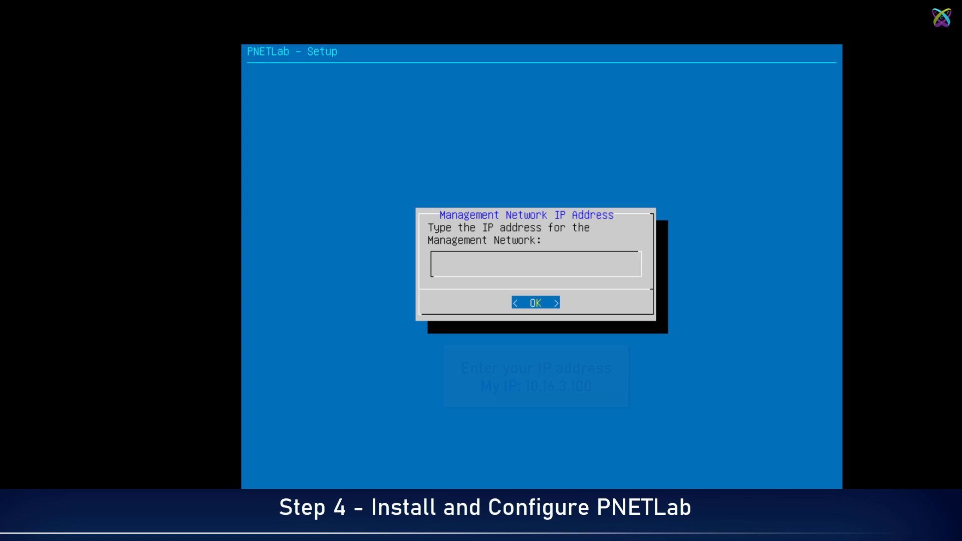
pyautogui.write('10.')
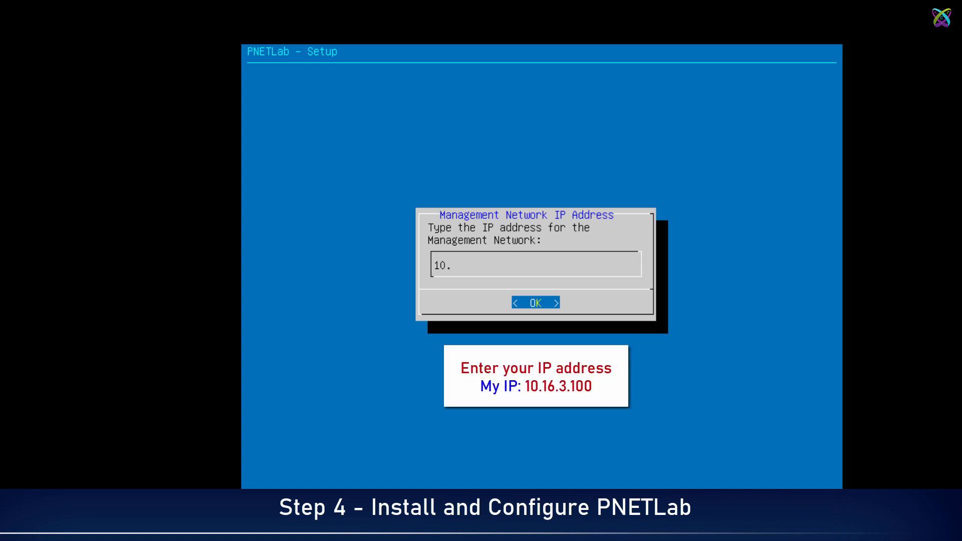
pyautogui.write('16.3.100')
pyautogui.press('Return')
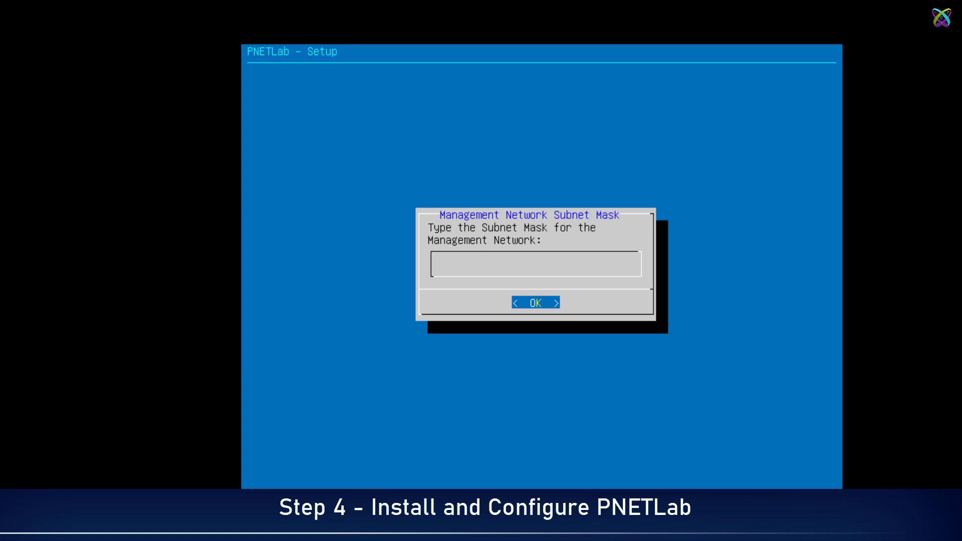
# Set the management network's subnet mask to 255.255.255.0 and its default gateway to 10.16.3.1.
pyautogui.write('255')
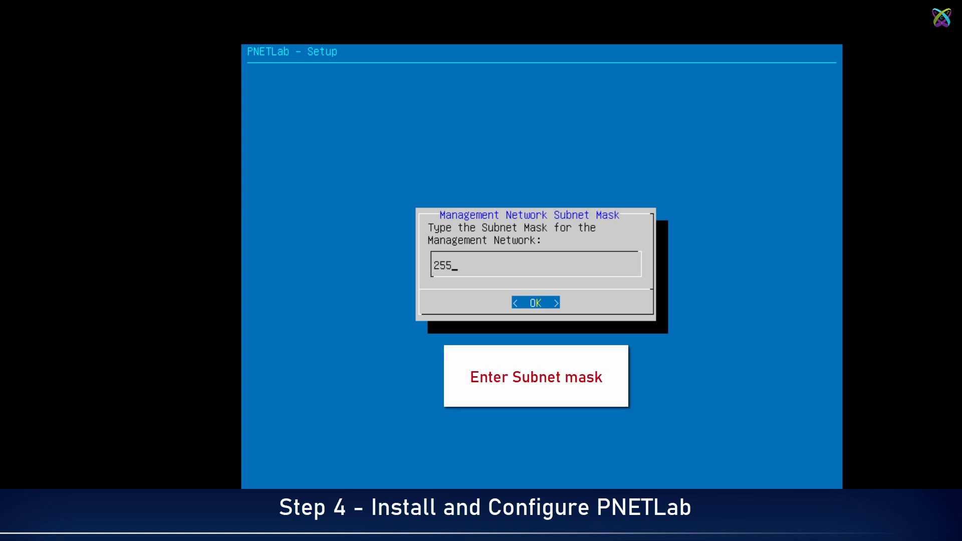
pyautogui.write('.255.255.0')
pyautogui.press('Return')
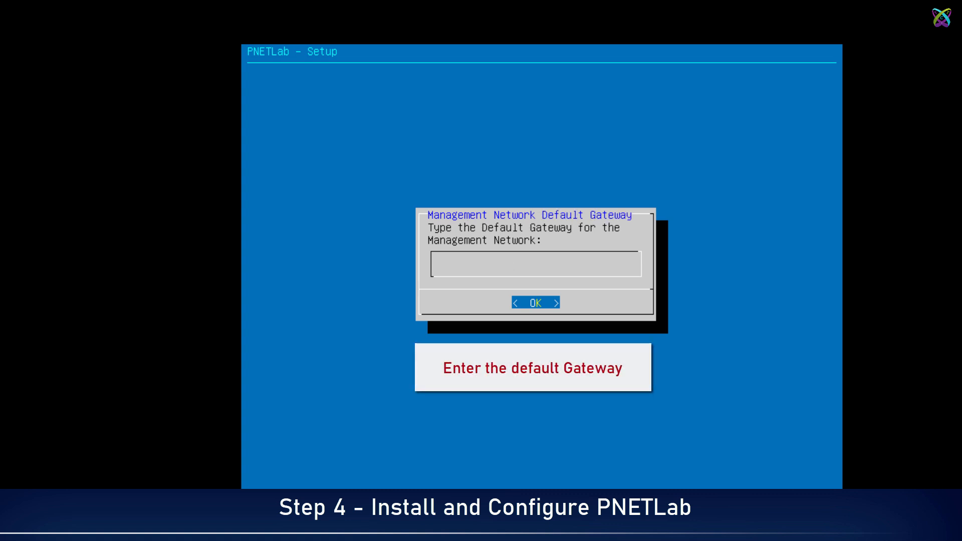
pyautogui.write('10.16.3.1')
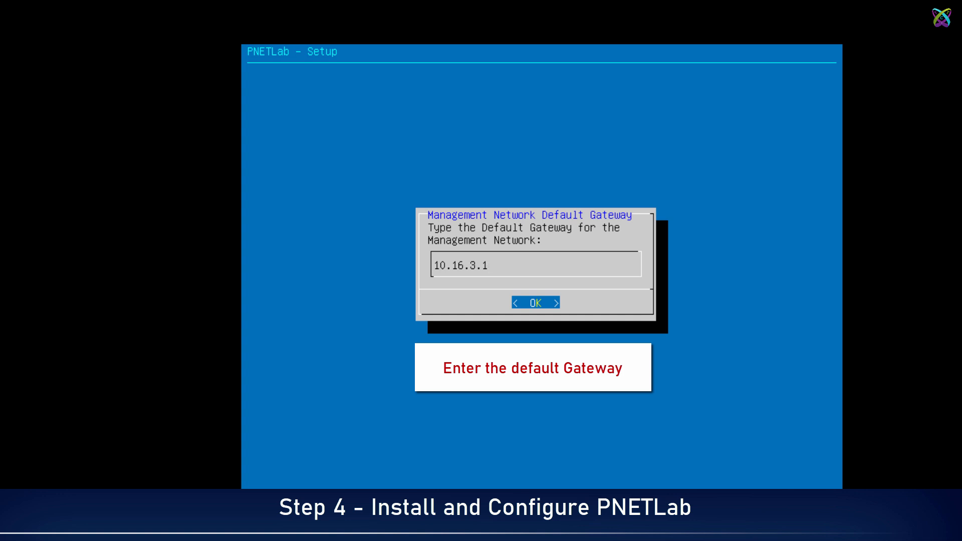
pyautogui.press('Return')
# Set the DNS servers to 8.8.8.8 and 8.8.4.4, and finish setup with no NTP server and a direct connection.
pyautogui.write('8.8.8.8')
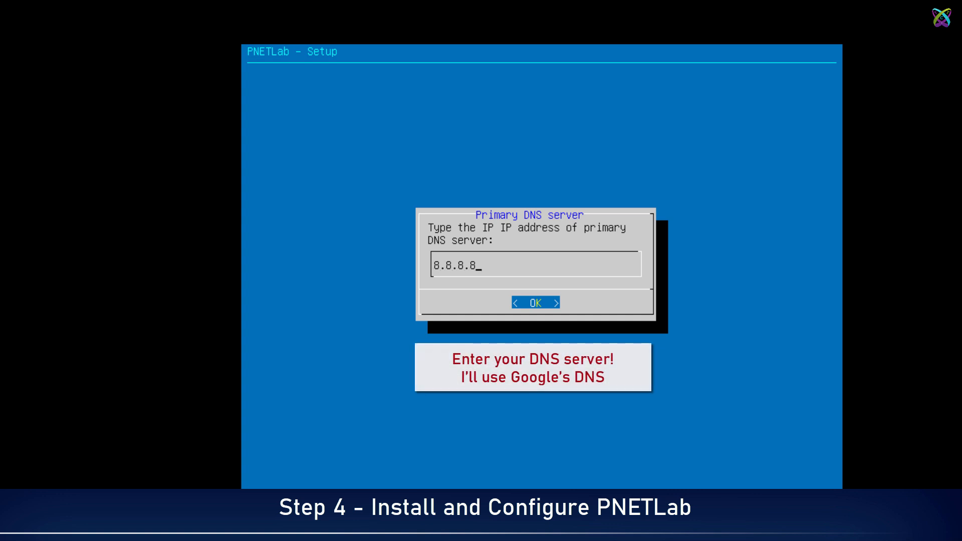
pyautogui.press('Return')
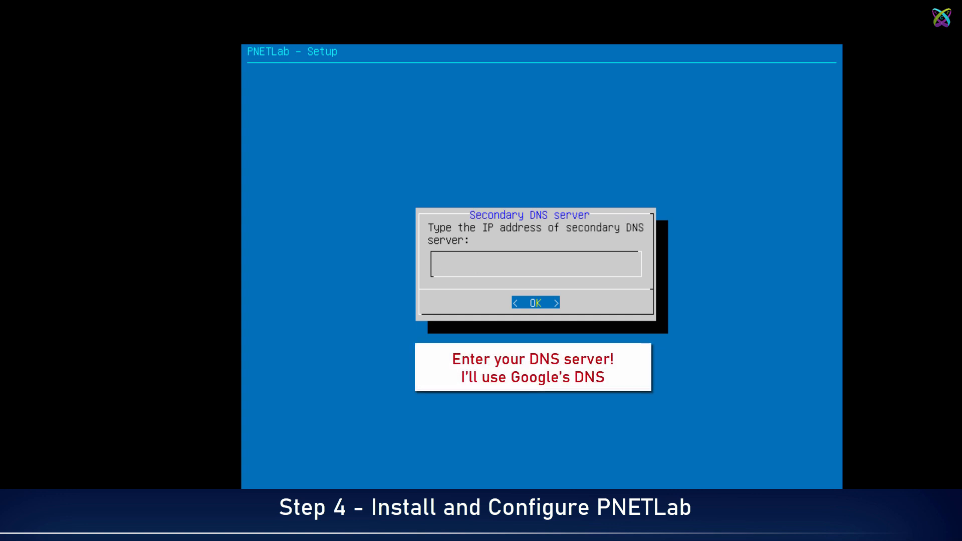
pyautogui.write('8.8.4.4')
pyautogui.press('Return')
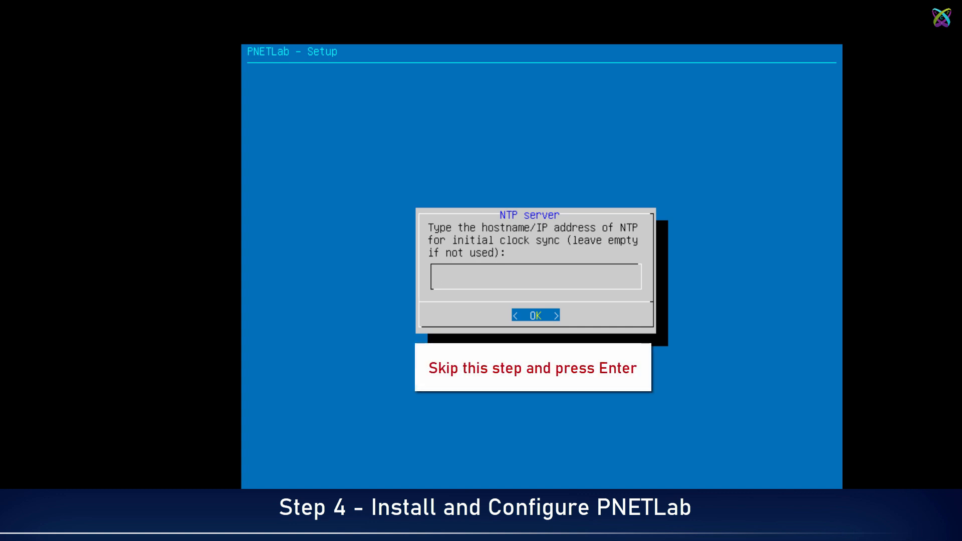
pyautogui.press('Return')
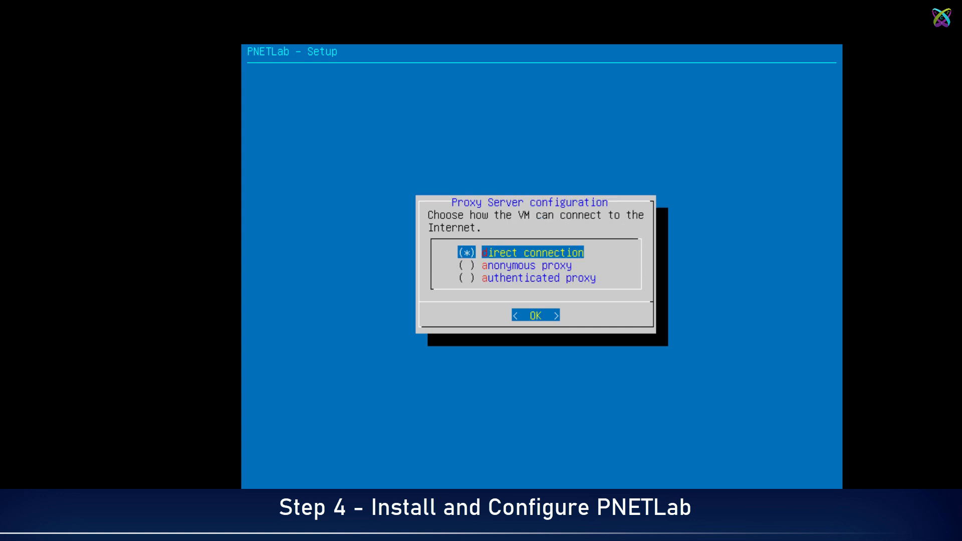
pyautogui.press('Return')
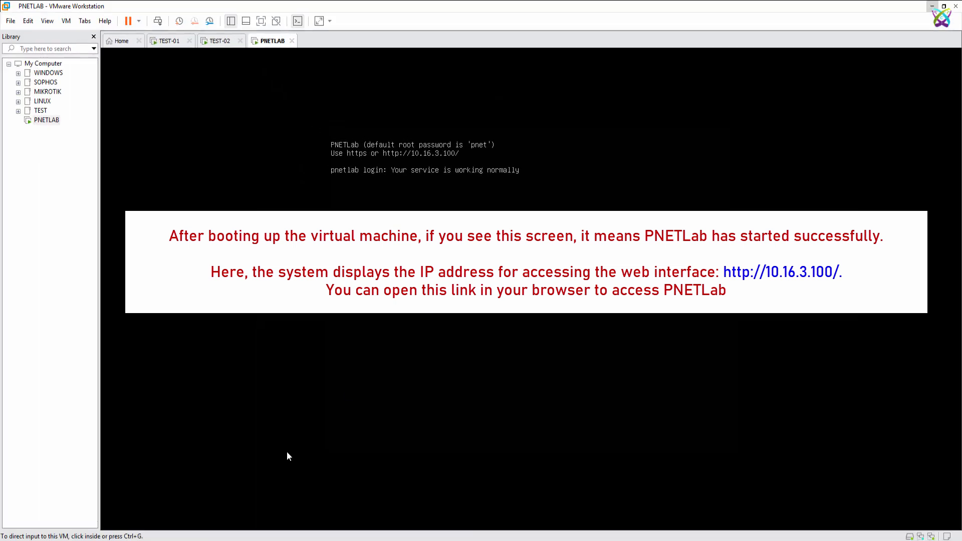
# Switch to Chrome, open 10.16.3.100 in a new tab and choose Online Mode.
pyautogui.click(246, 531)
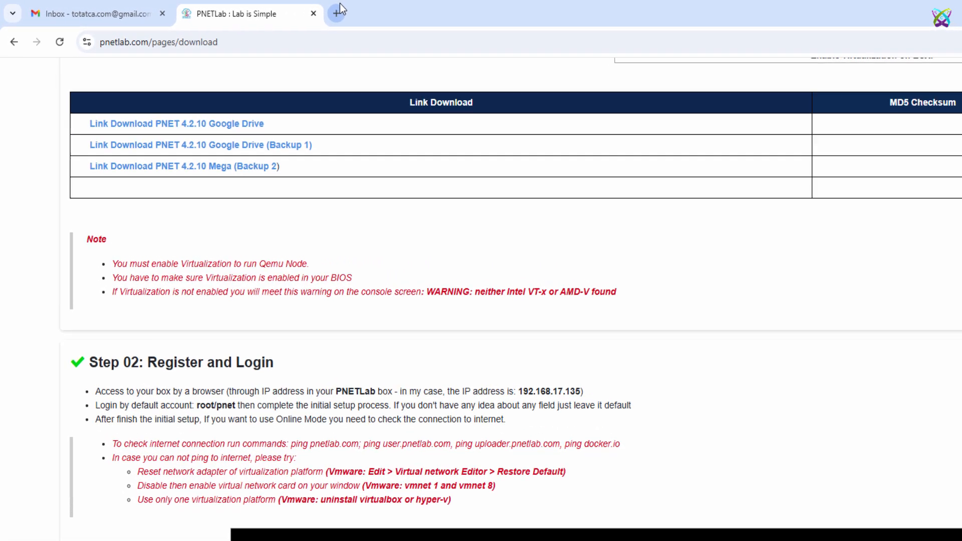
pyautogui.click(337, 12)
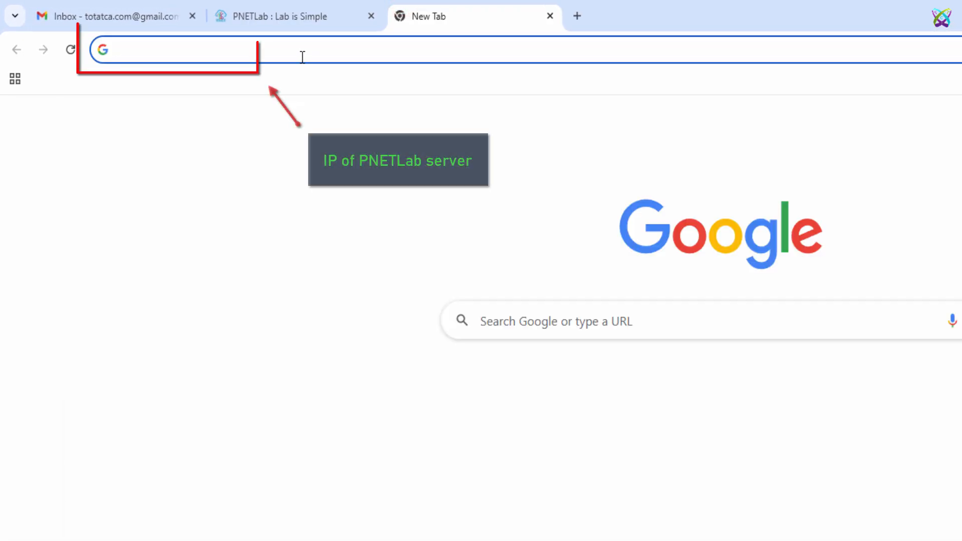
pyautogui.write('10.16.3.')
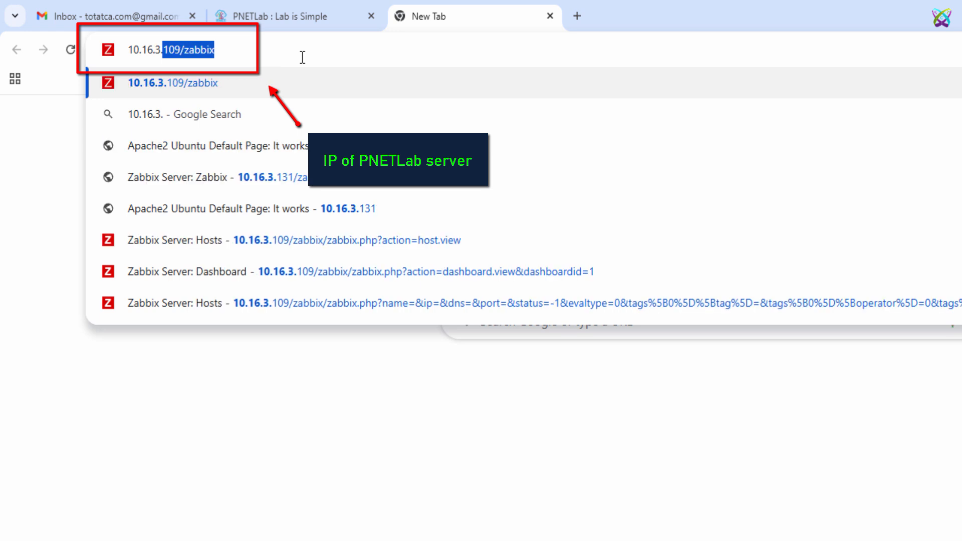
pyautogui.write('100')
pyautogui.press('Return')
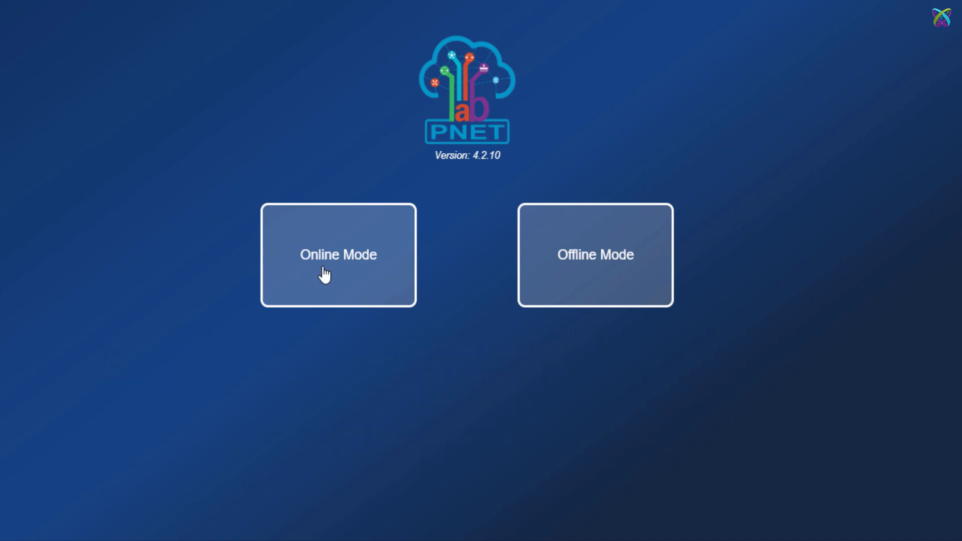
pyautogui.click(324, 274)
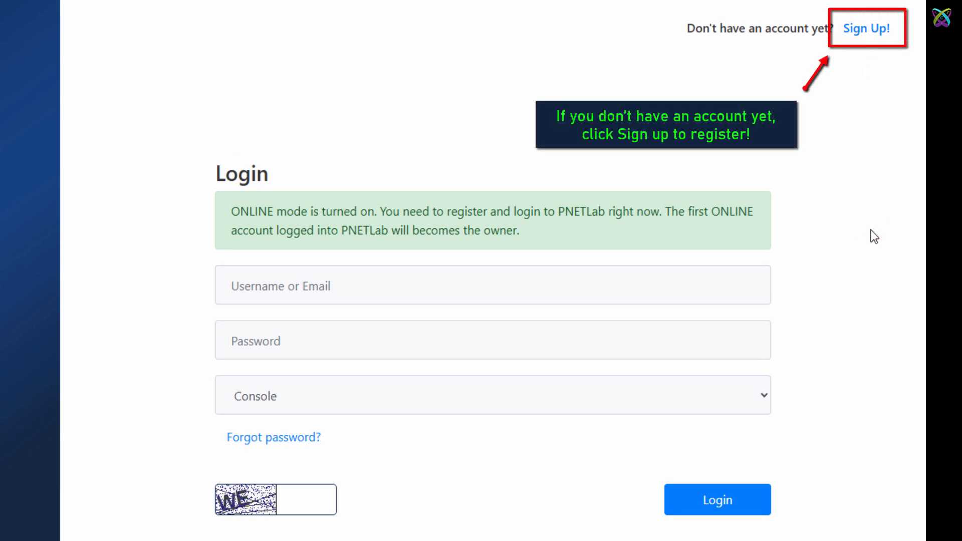
# Log in to PNETLab with the account's e-mail, password and captcha code, and send the form despite the insecure connection.
pyautogui.click(414, 295)
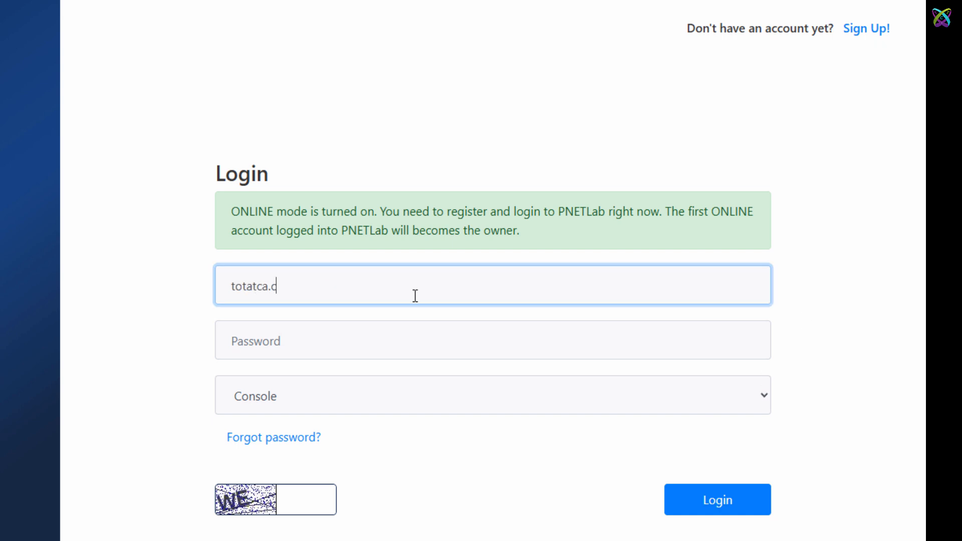
pyautogui.press('Tab')
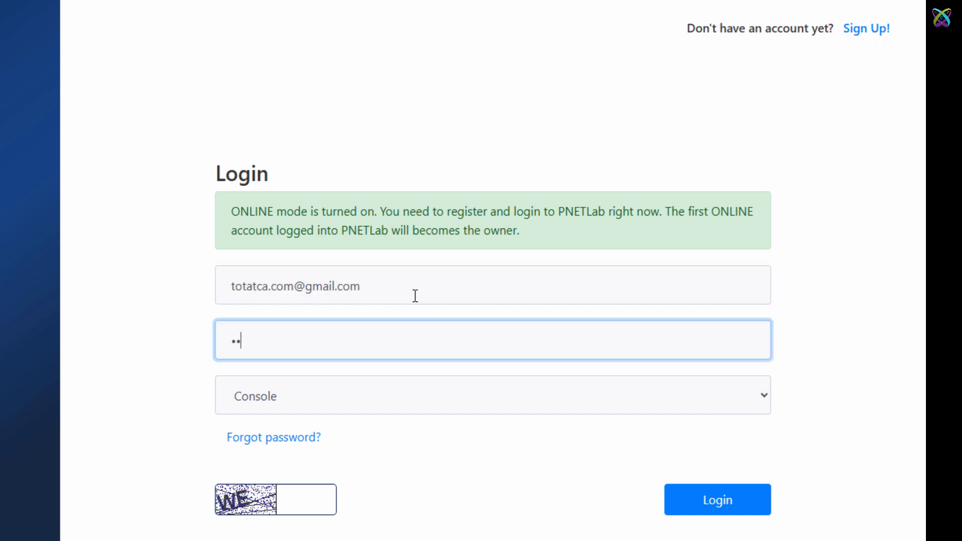
pyautogui.press('Tab')
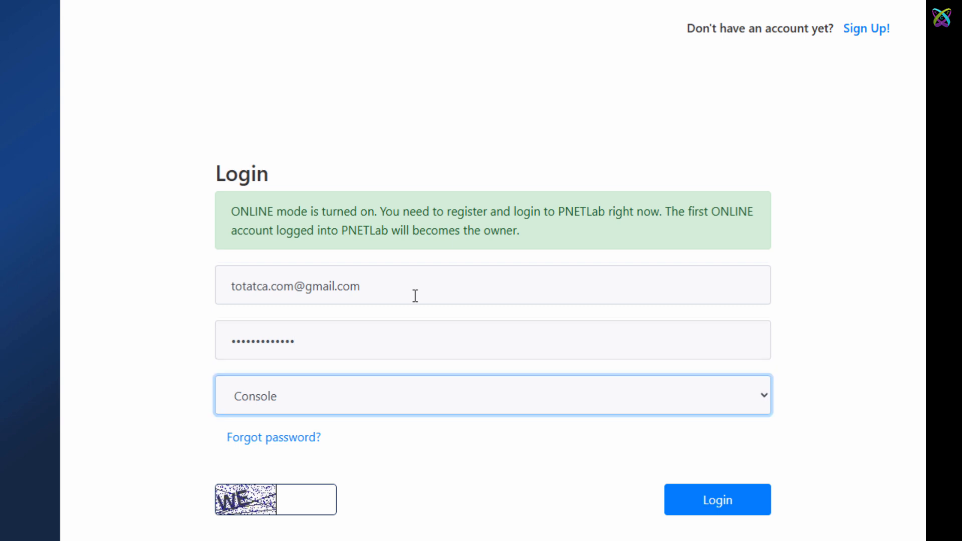
pyautogui.press('Tab')
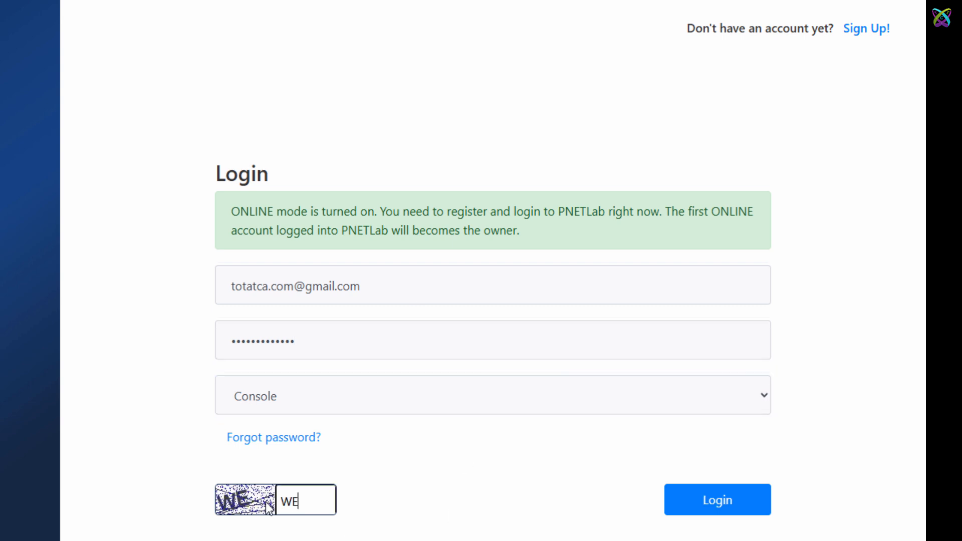
pyautogui.click(715, 499)
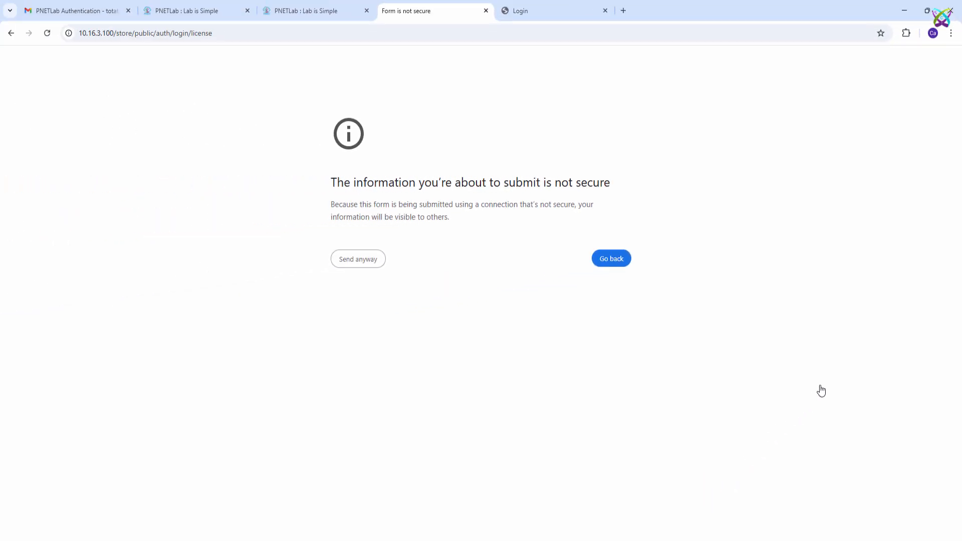
pyautogui.click(358, 258)
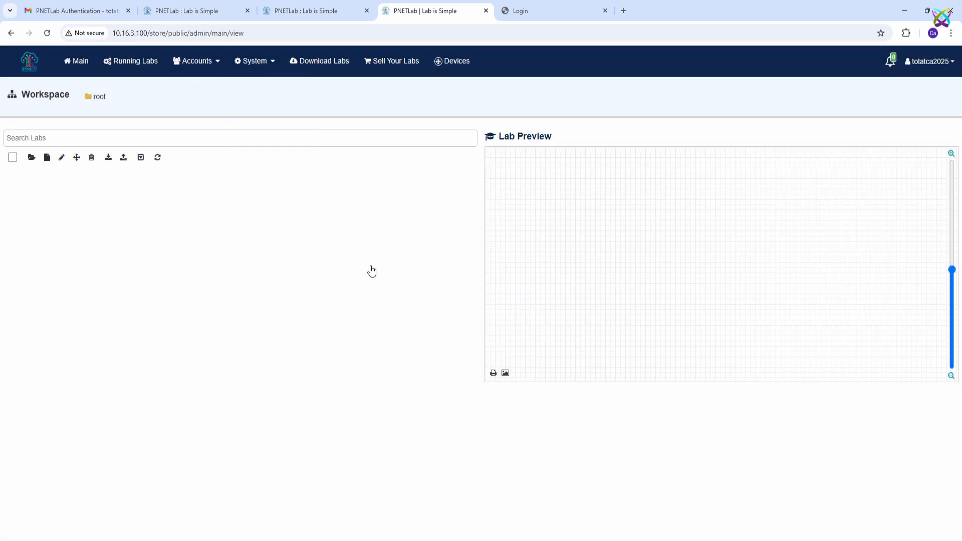